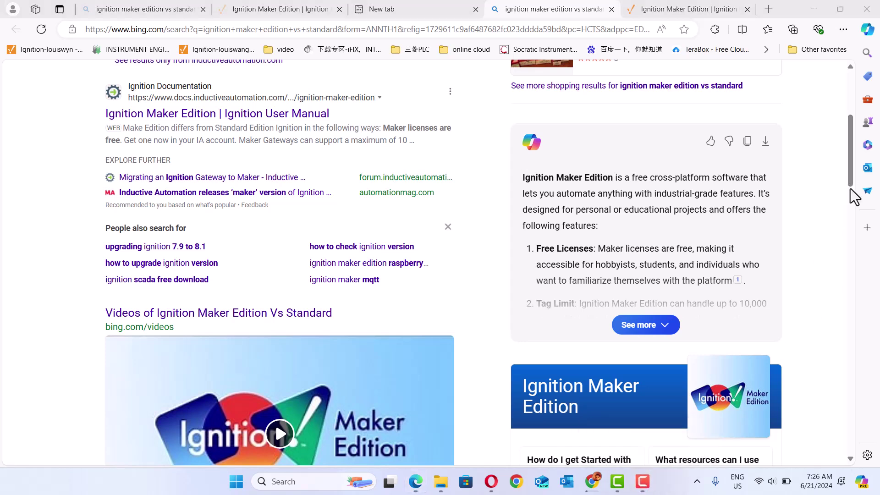
Step: Expand Bing's Copilot answer on Maker Edition to show free licenses, 10,000-tag limit and modules
left_click(853, 179)
left_click_drag(853, 179, 846, 155)
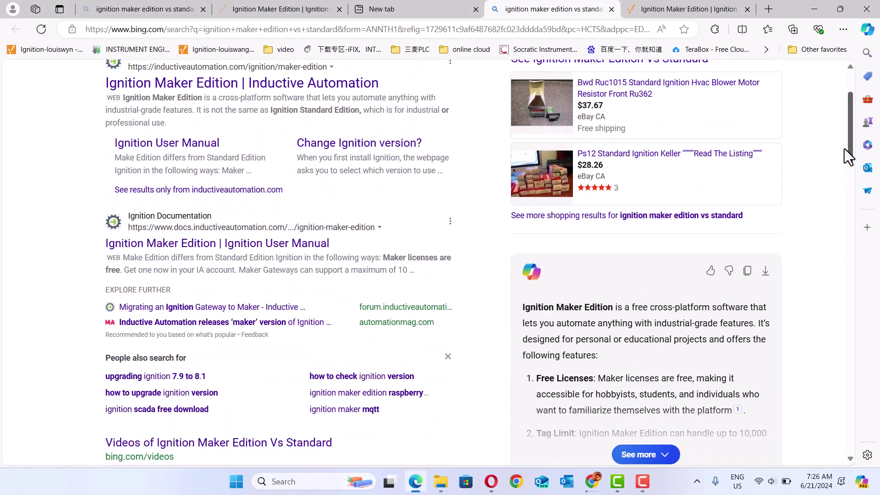
left_click_drag(844, 148, 841, 117)
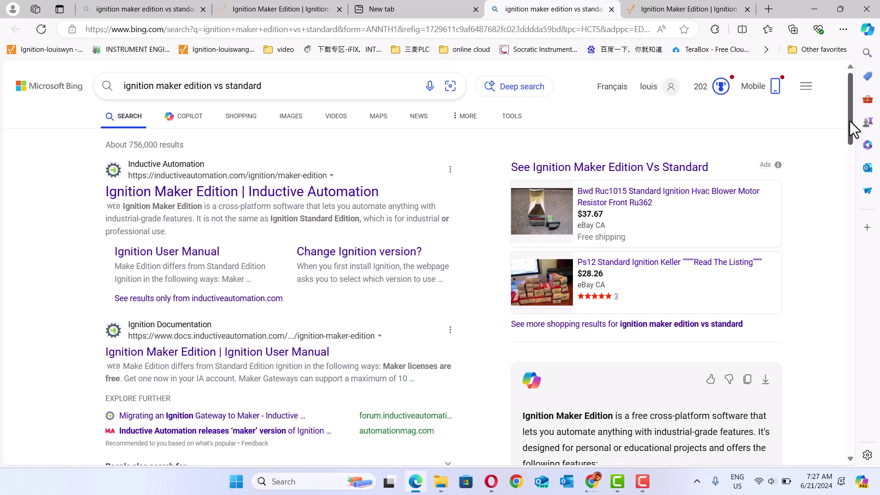
left_click_drag(848, 122, 855, 152)
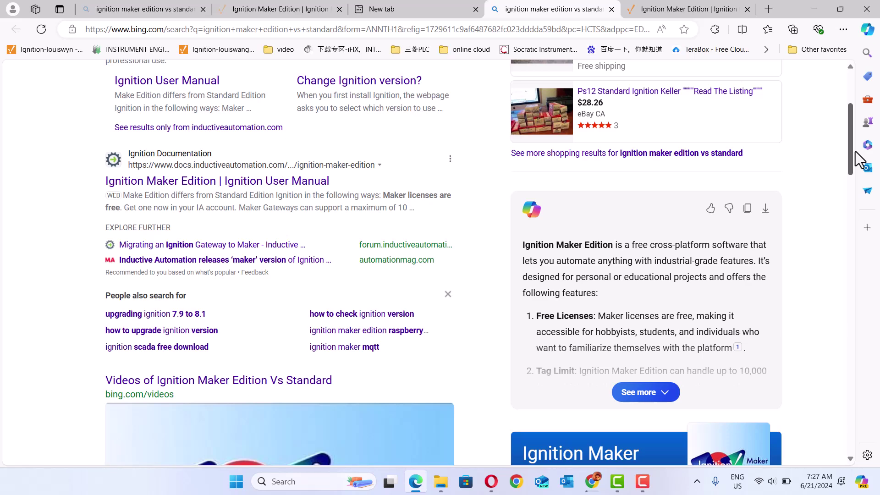
left_click_drag(854, 153, 855, 170)
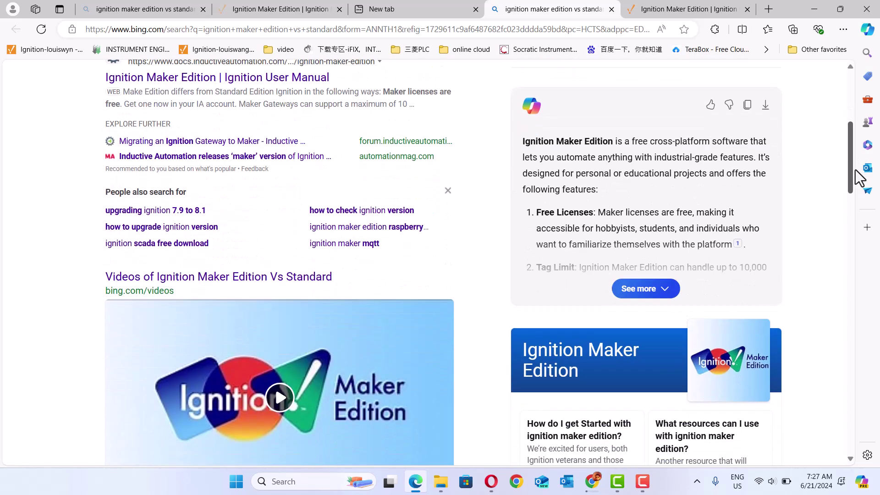
left_click(655, 289)
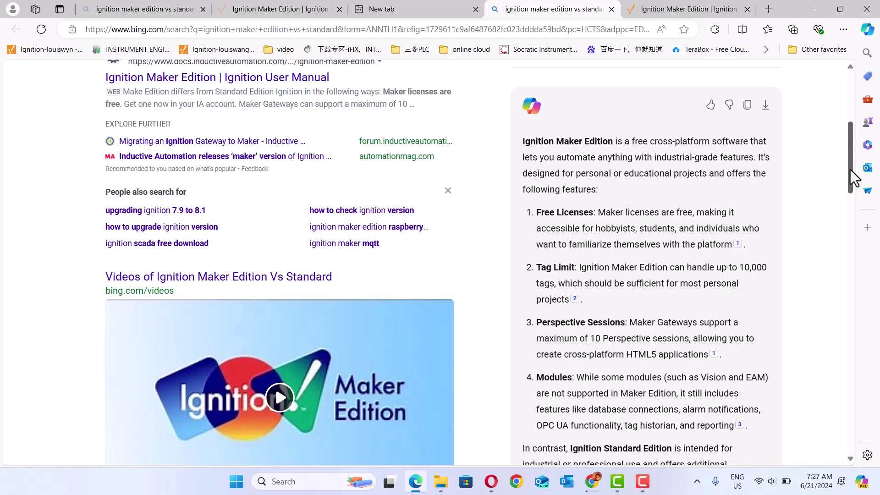
left_click_drag(850, 171, 849, 188)
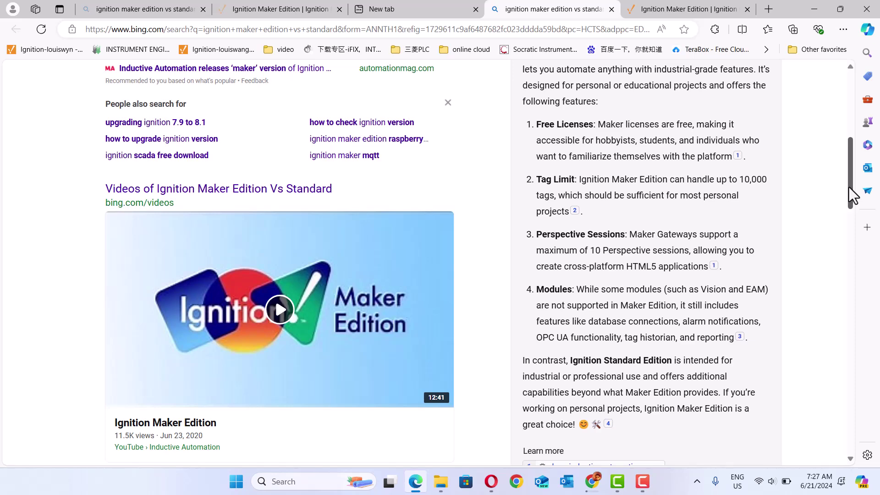
left_click_drag(849, 187, 843, 169)
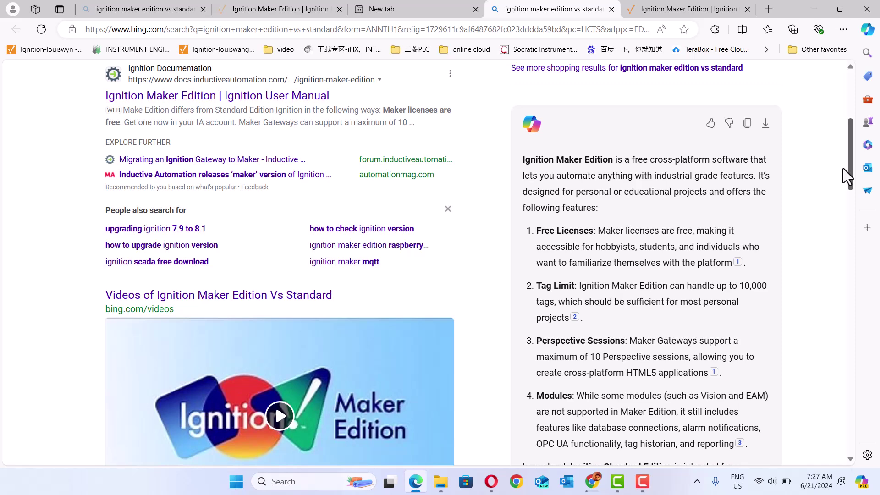
left_click_drag(843, 168, 828, 122)
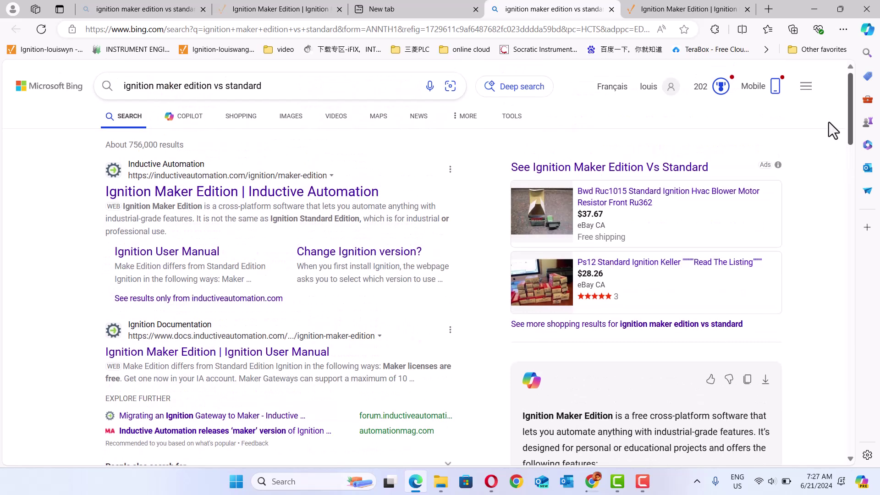
Step: Scroll the Maker Edition docs module table, then glance back at the Bing comparison results
left_click(276, 2)
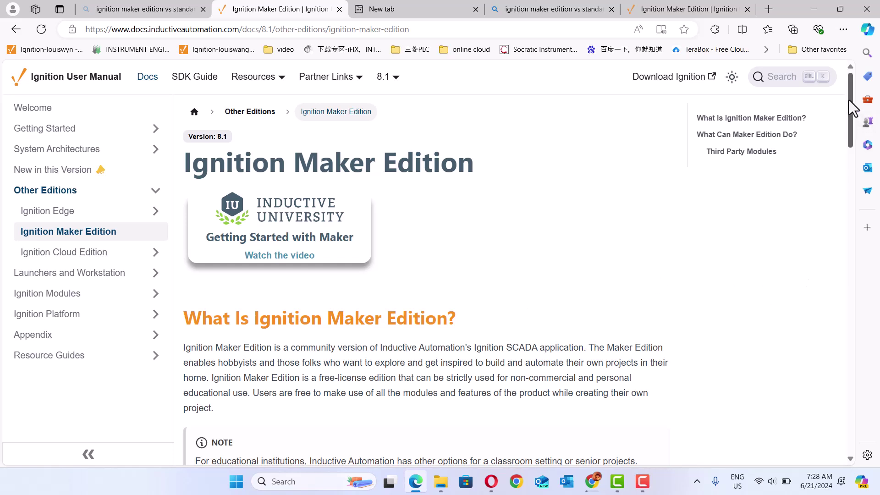
left_click_drag(848, 100, 823, 276)
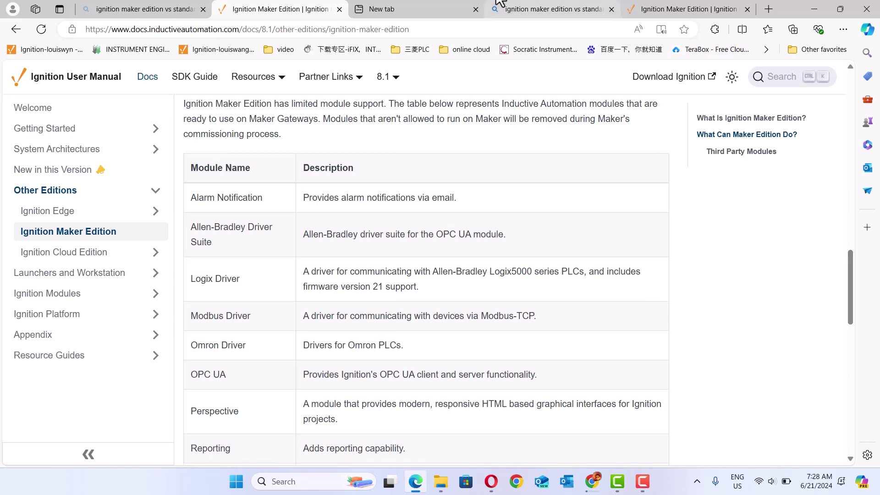
left_click(560, 10)
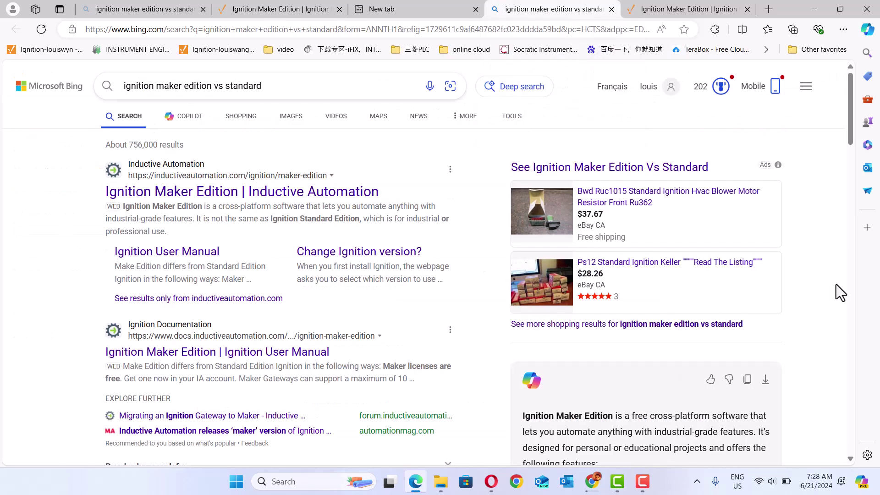
left_click_drag(851, 131, 861, 174)
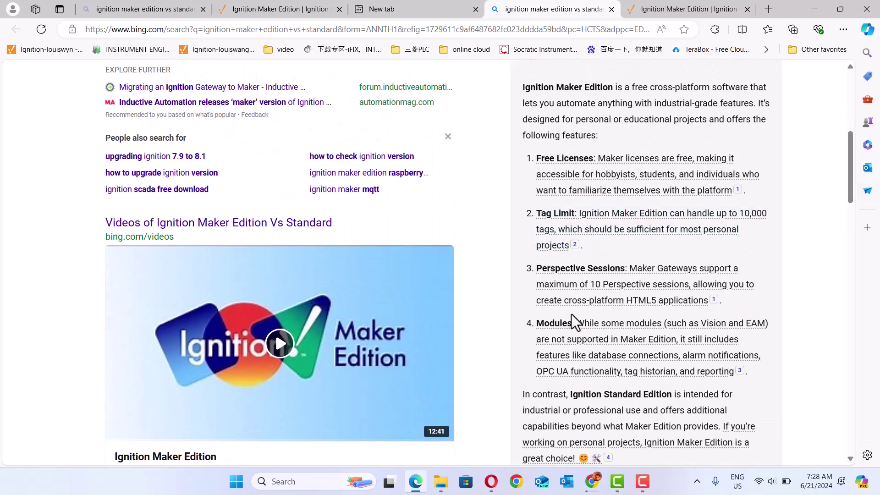
mouse_move(611, 299)
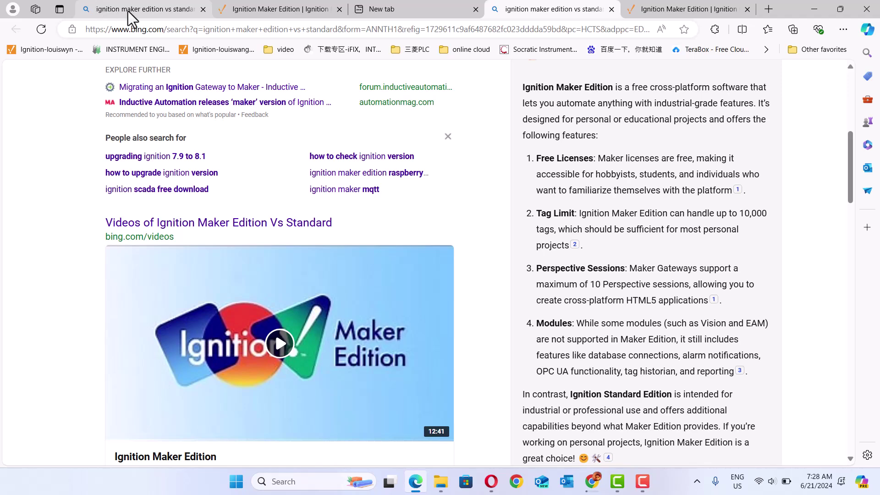
Step: Return to the Maker Edition docs and read its 'What Is Ignition Maker Edition?' section
left_click(233, 10)
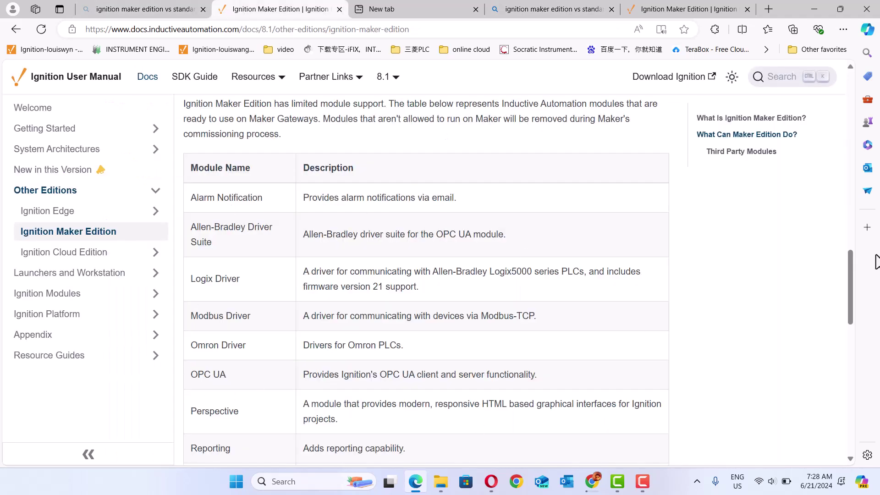
mouse_move(847, 273)
left_mouse_down()
mouse_move(866, 349)
mouse_move(854, 279)
left_mouse_up()
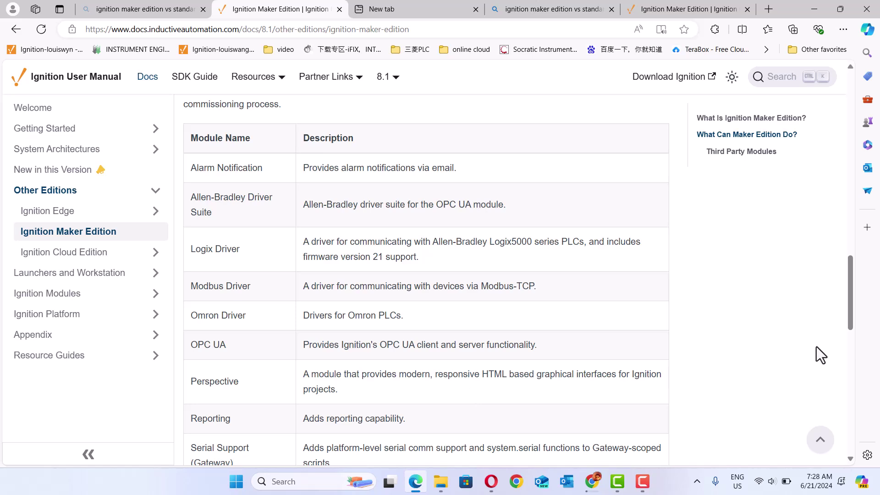
left_click_drag(849, 303, 877, 391)
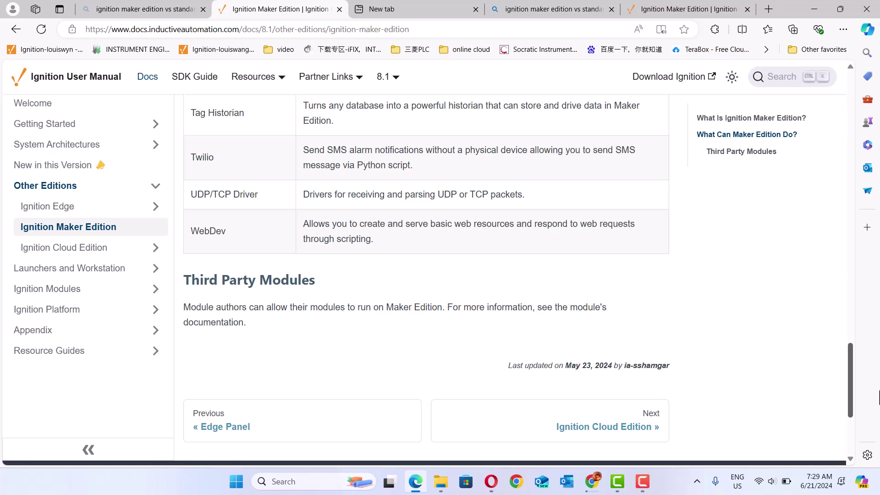
scroll(875, 392, "up", 1)
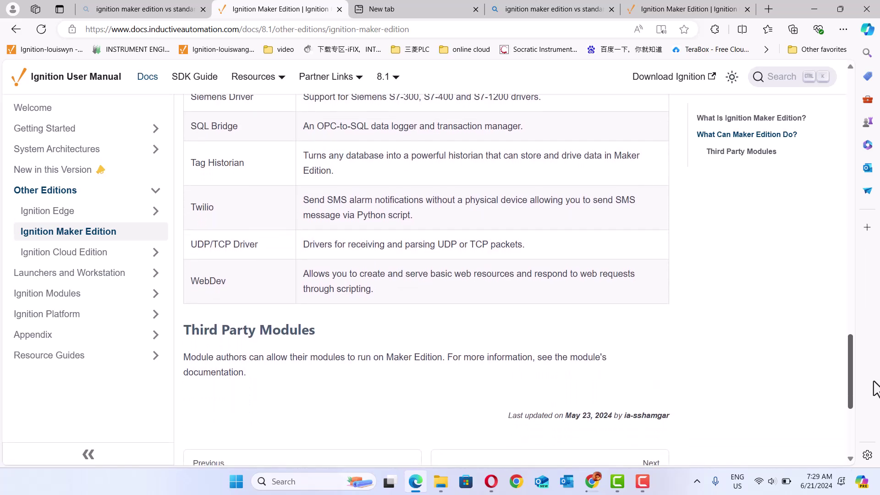
left_click_drag(873, 381, 831, 133)
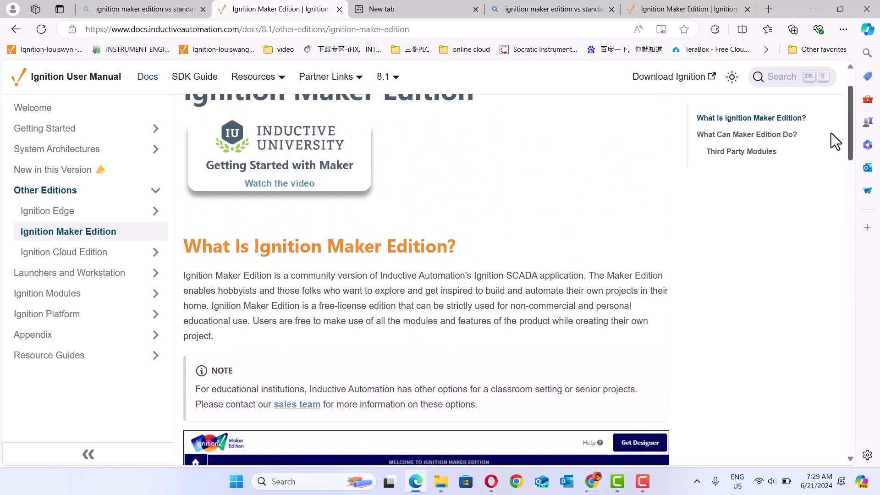
left_click_drag(830, 133, 828, 145)
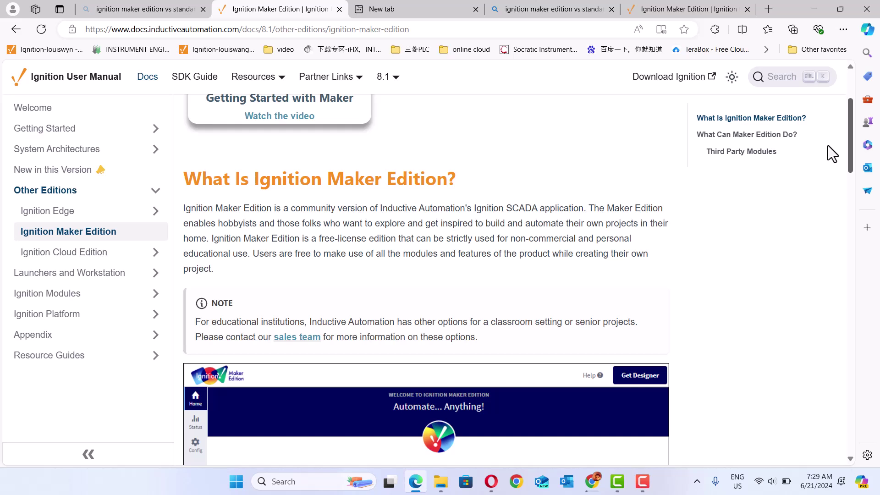
left_click_drag(828, 145, 826, 147)
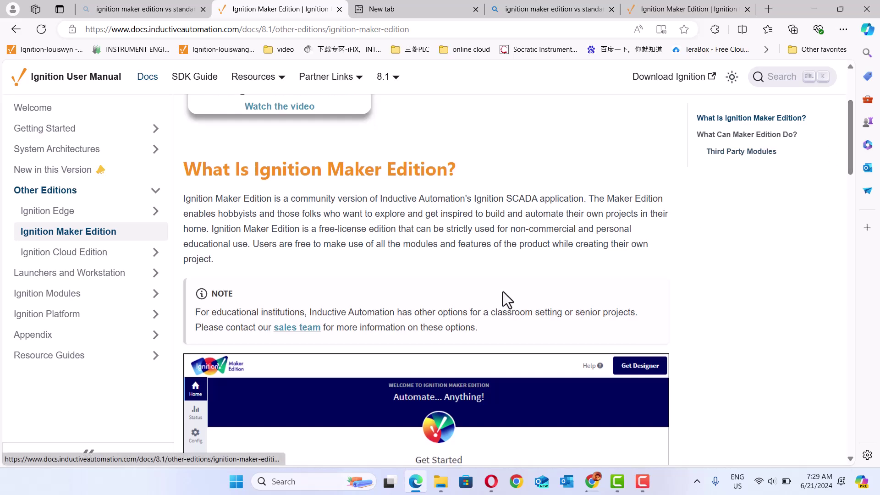
mouse_move(441, 481)
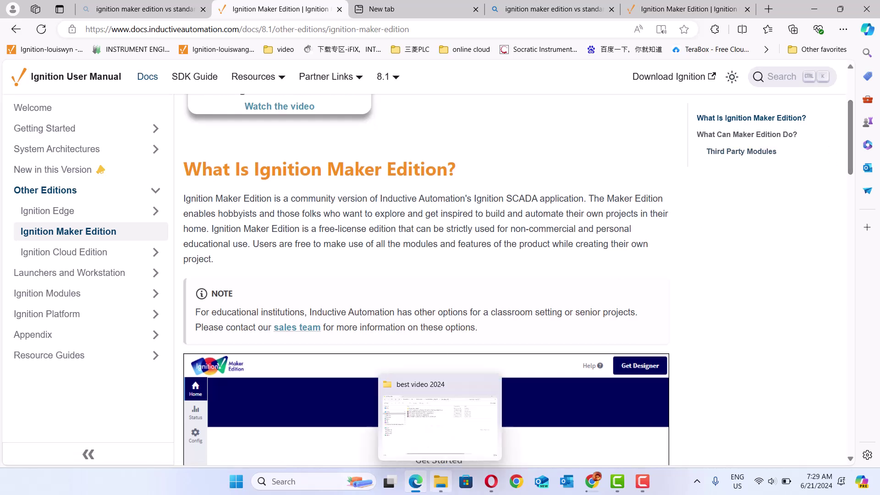
Step: Sign in to the local Maker Edition gateway and view its Status Overview (version 8.1.41, 205 tags)
left_click(382, 9)
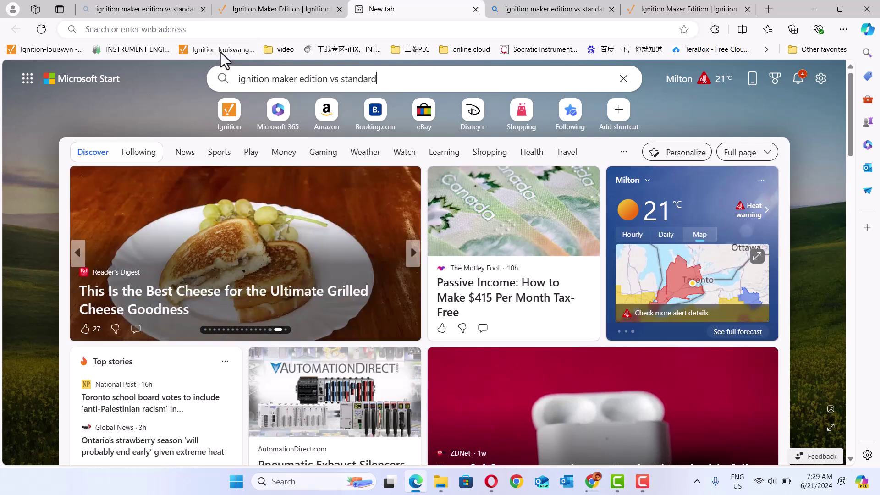
left_click(221, 52)
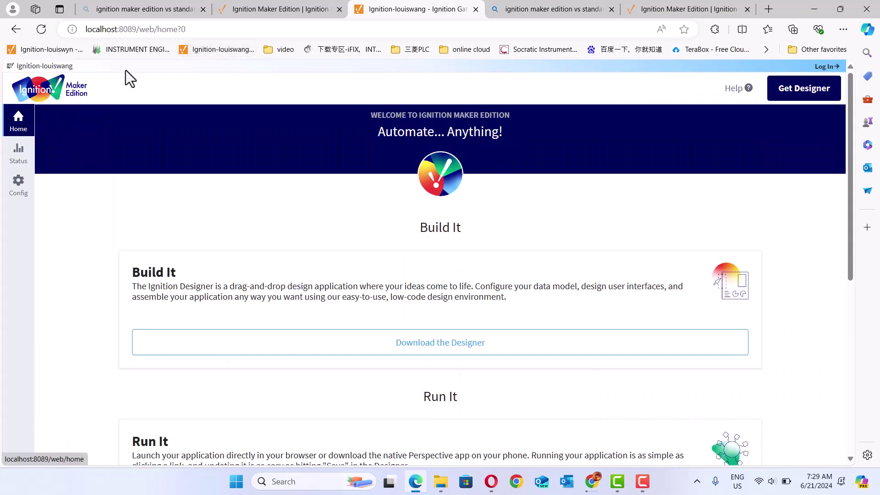
left_click(826, 68)
left_click(575, 318)
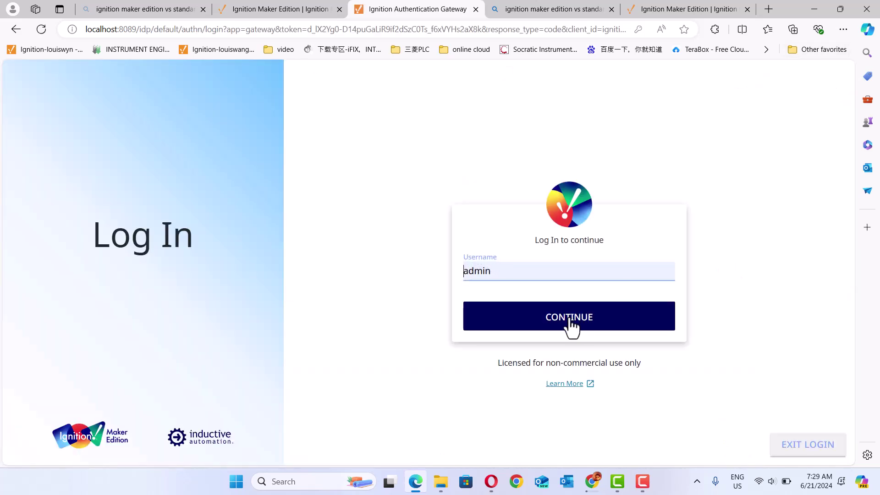
left_click(580, 338)
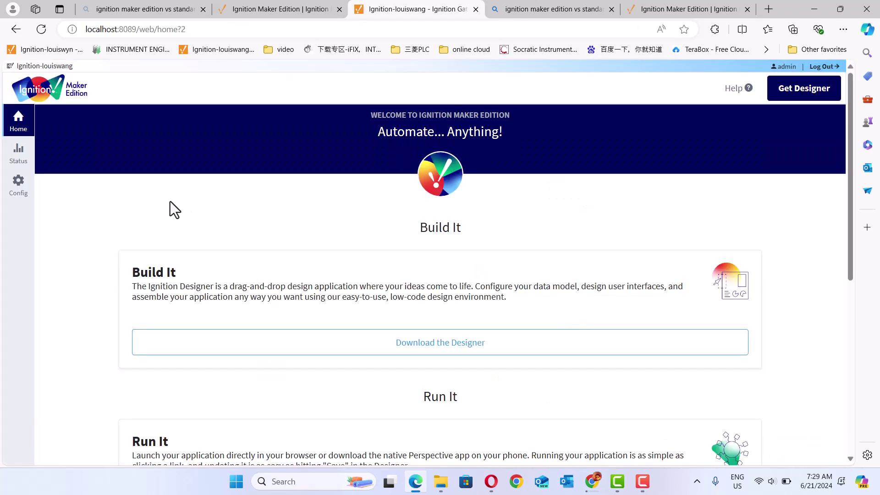
left_click(13, 160)
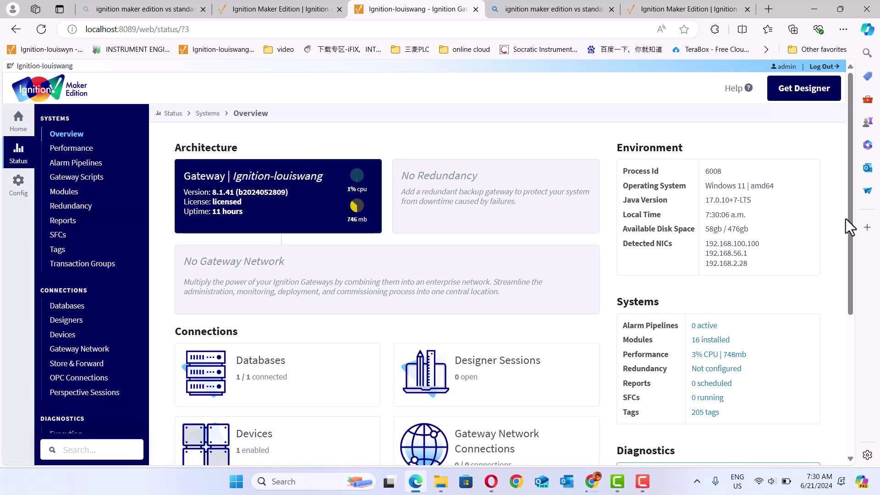
Step: Go to Config > OPC Client > OPC Connections, showing the Ignition OPC UA Server as Connected
left_click_drag(853, 229, 878, 359)
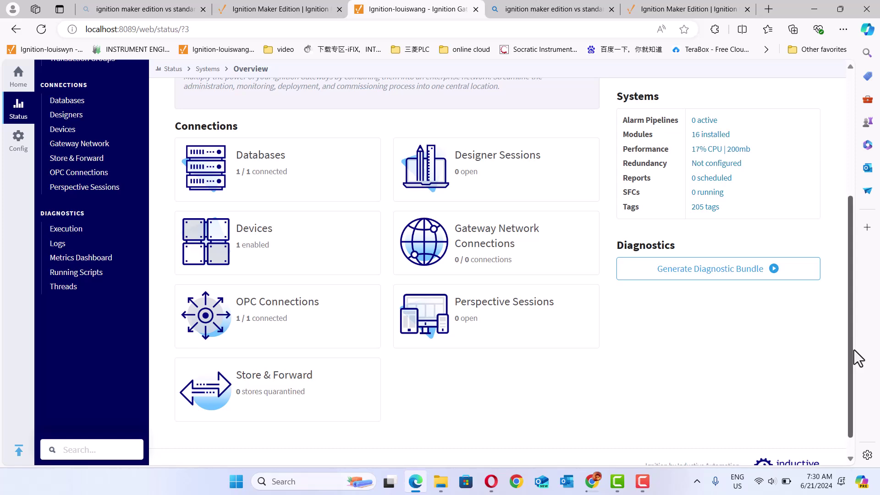
left_click(18, 146)
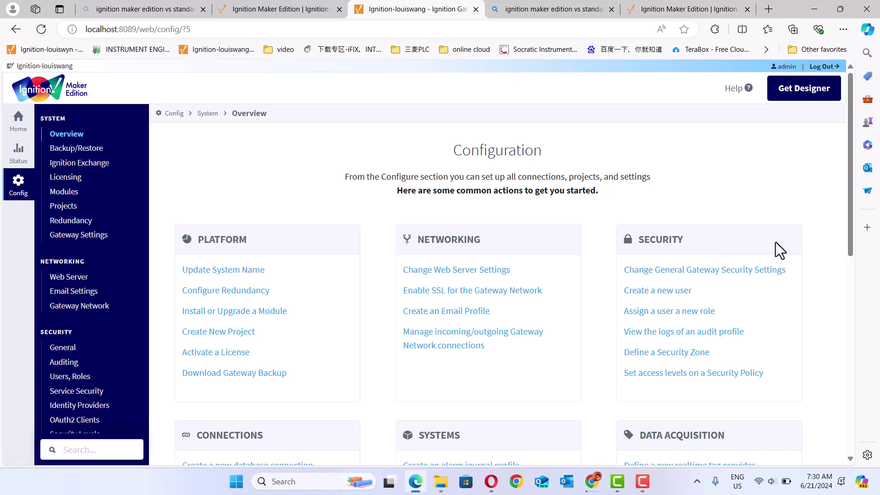
left_click_drag(850, 246, 879, 354)
left_click_drag(878, 389, 879, 454)
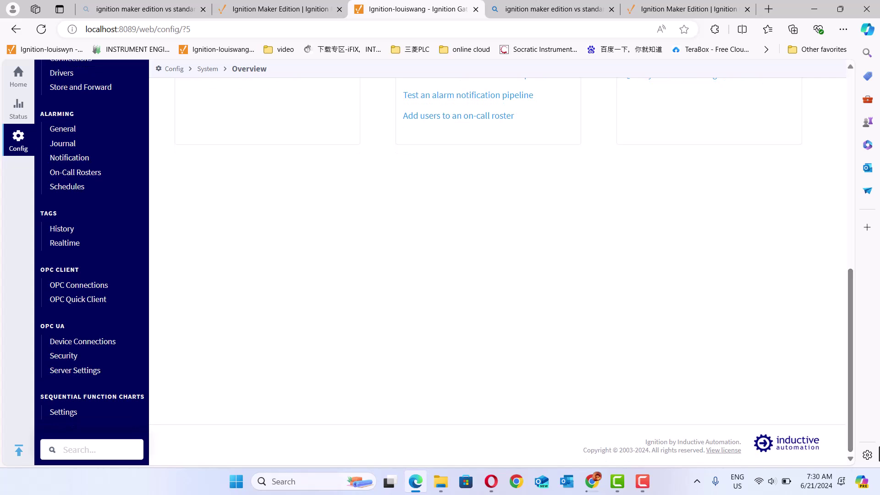
left_click(95, 289)
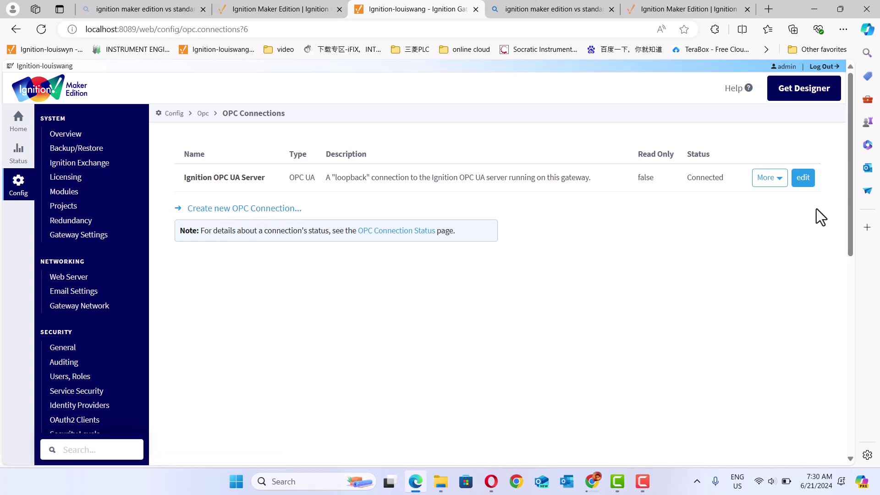
Step: Start a new OPC UA connection, then back out to the OPC connections list
left_click(260, 213)
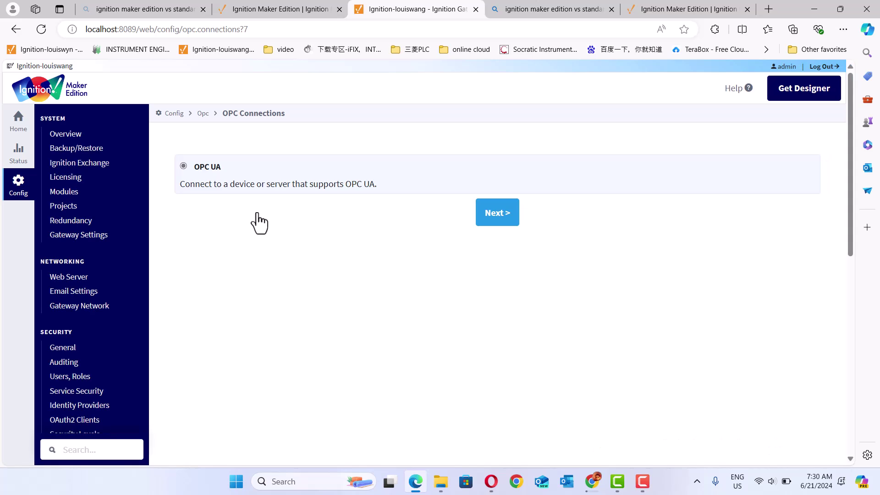
left_click(496, 221)
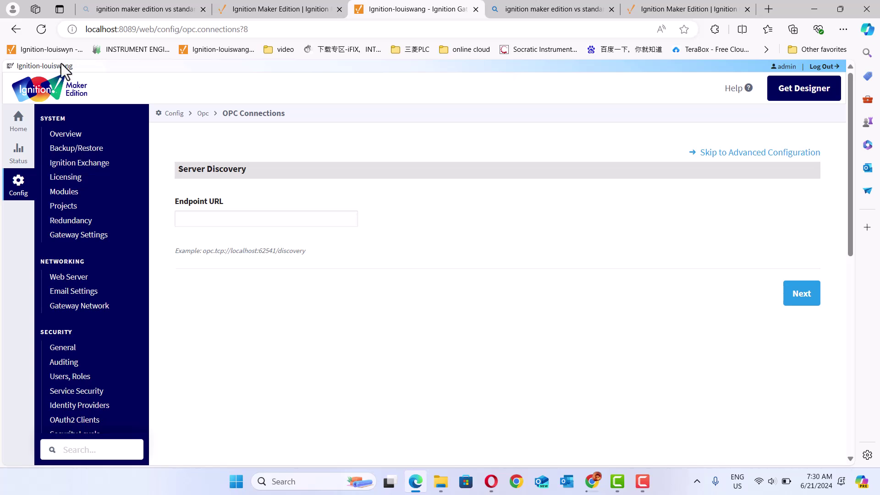
left_click(14, 30)
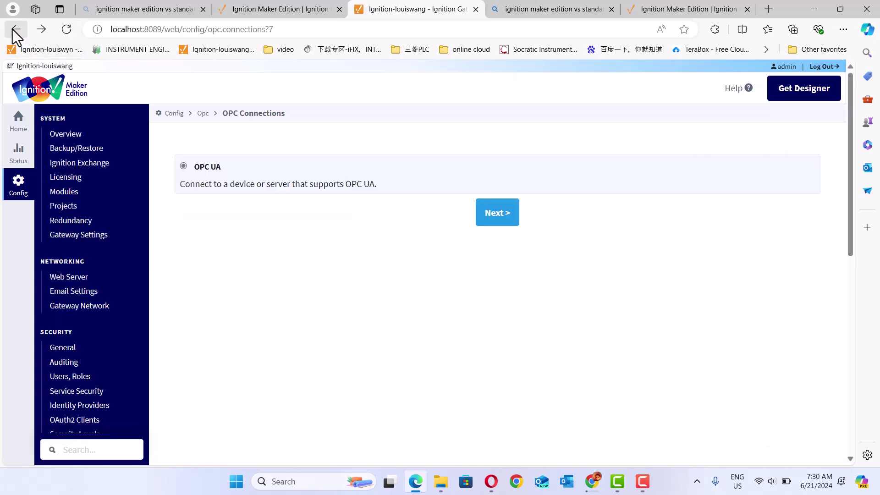
left_click(13, 30)
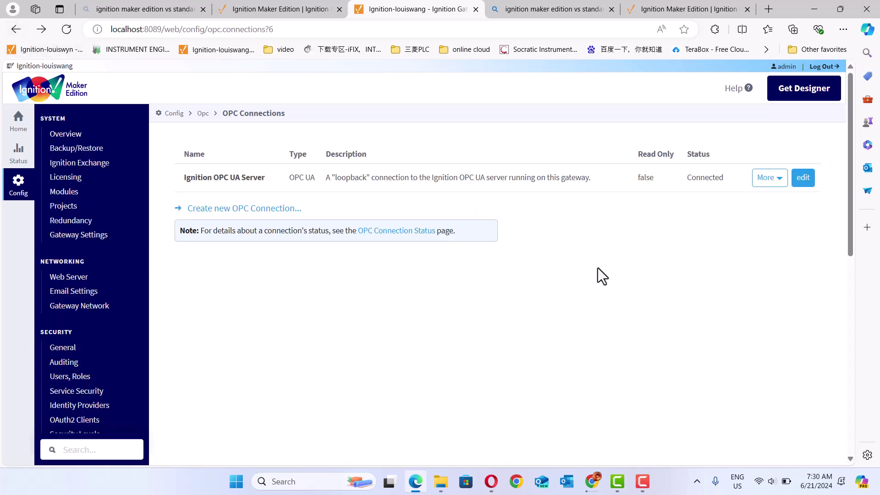
Step: Start a new OPC UA device connection and scroll the driver list, Allen-Bradley through Siemens, TCP, UDP
left_click_drag(850, 231, 877, 443)
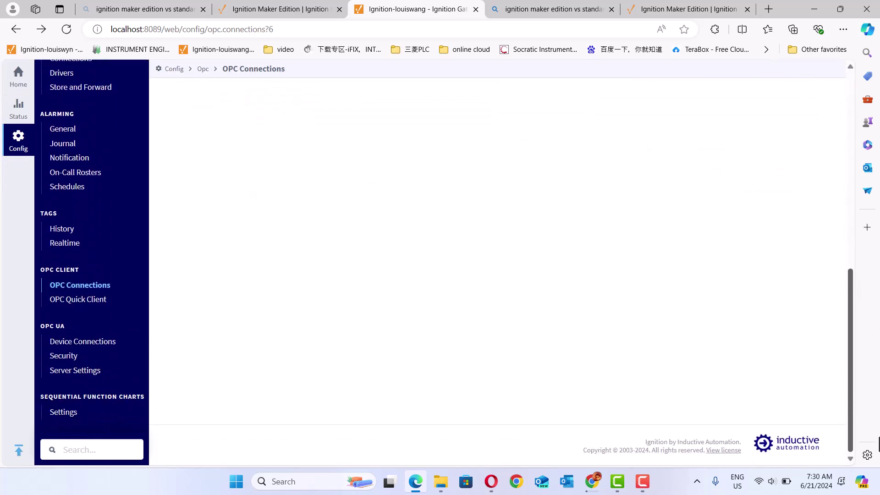
left_click(97, 343)
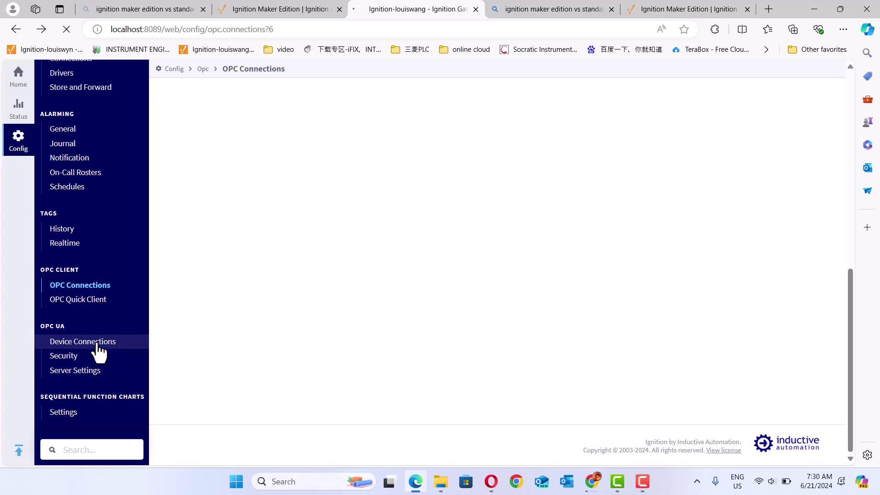
left_click(226, 208)
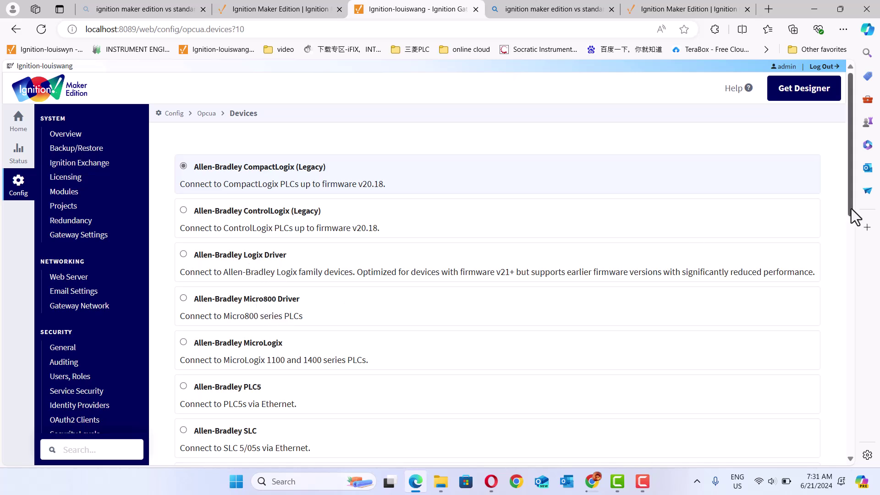
left_click_drag(853, 207, 842, 406)
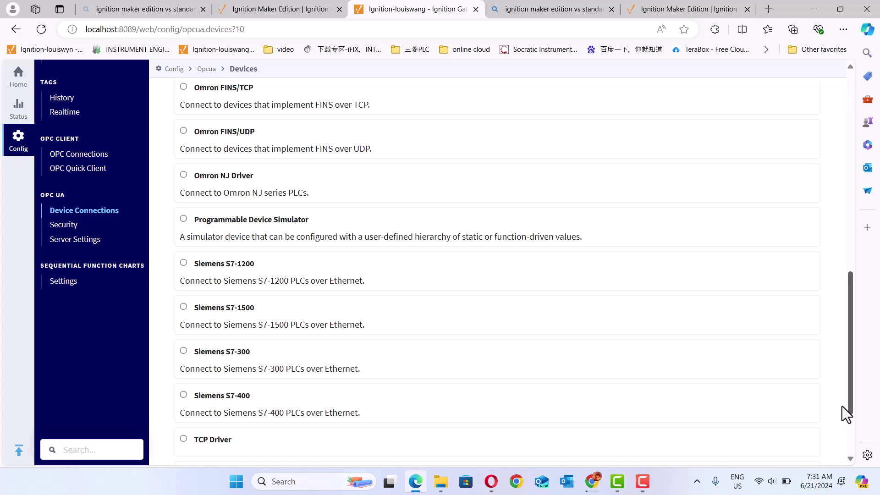
left_click_drag(842, 406, 847, 180)
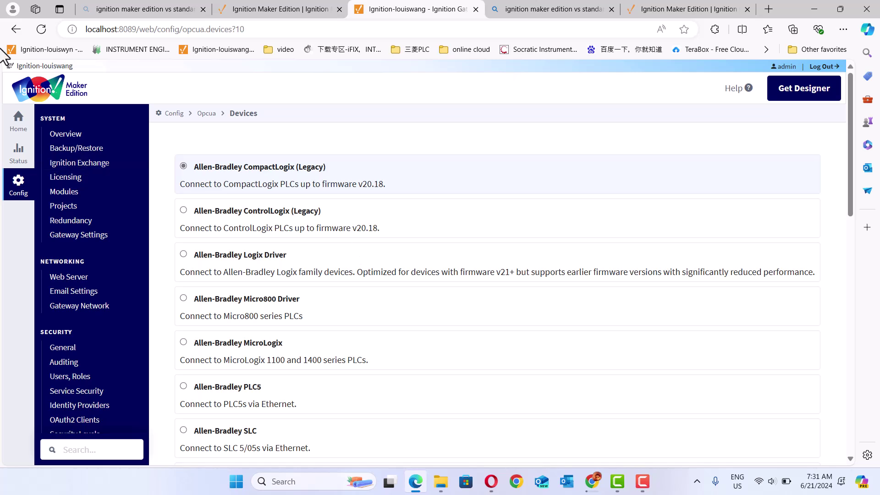
Step: Return to the gateway home page and open View Projects to list the Sample Quick Start project
left_click(15, 29)
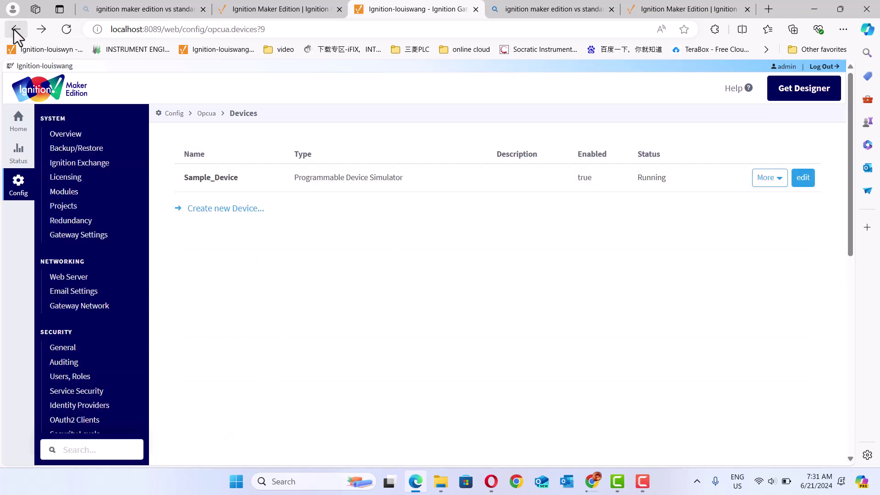
left_click(9, 132)
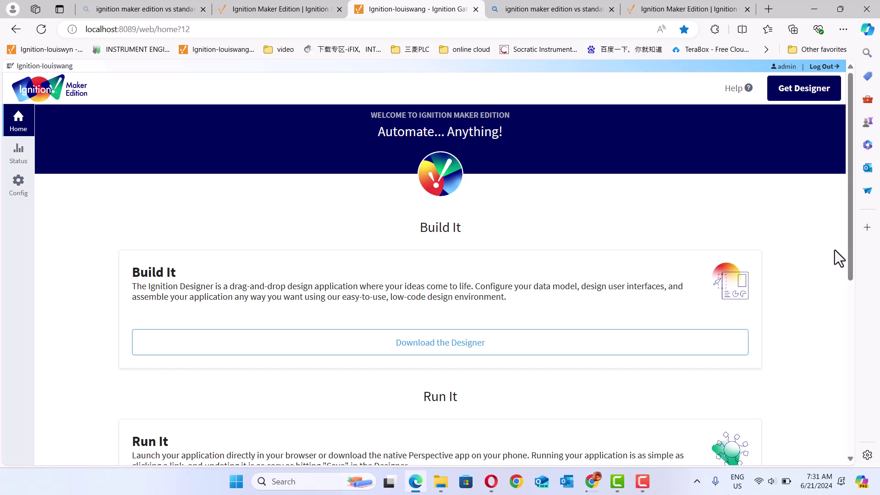
left_click_drag(851, 250, 878, 330)
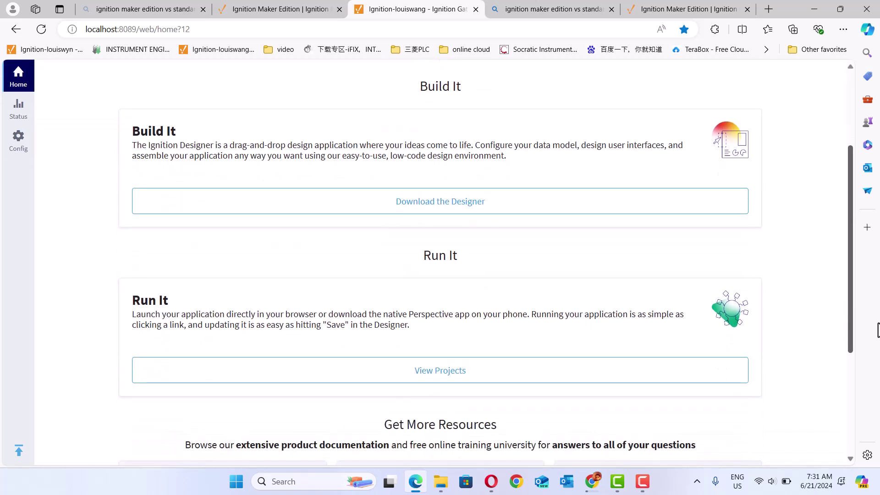
left_click(452, 378)
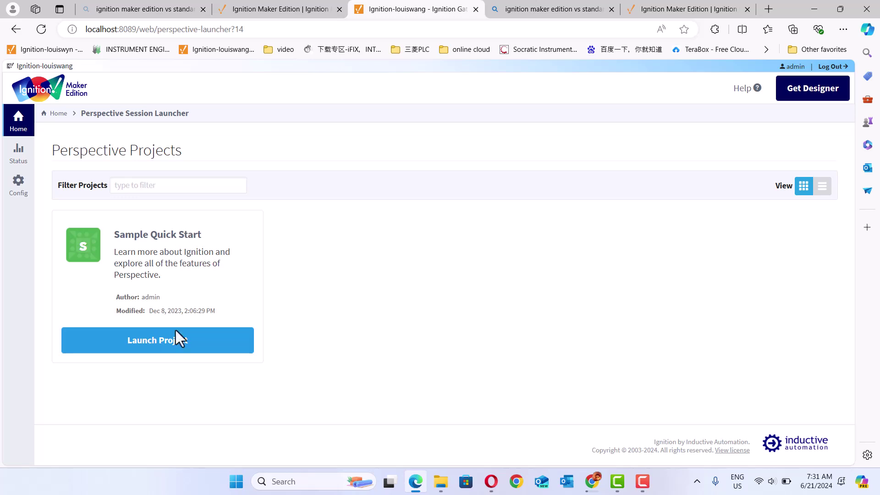
Step: Launch the Sample Quick Start project from the Perspective Projects page
left_click(155, 348)
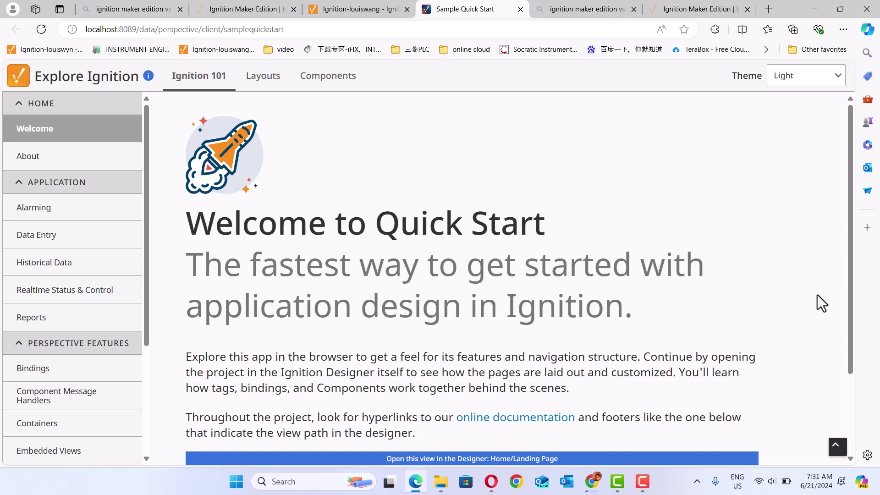
scroll(847, 316, "down", 3)
scroll(850, 304, "up", 3)
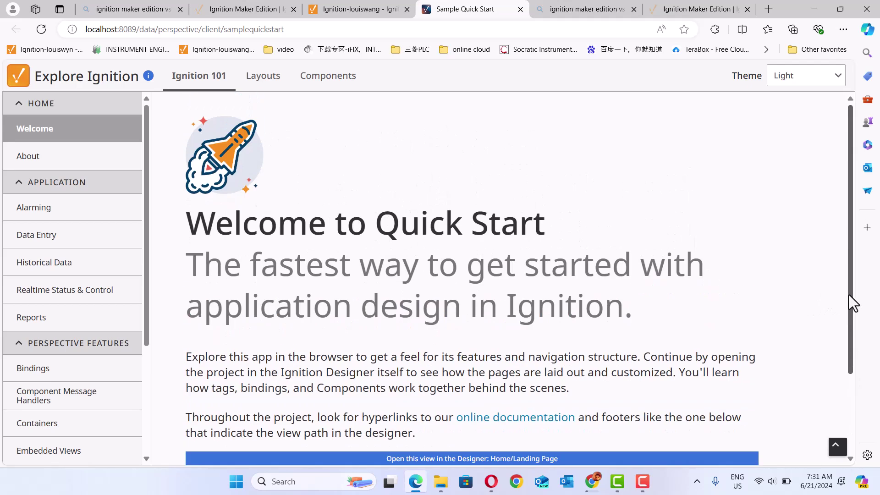
Step: Browse the Alarming, Data Entry and Historical Data examples, then open the Layouts page
left_click(51, 214)
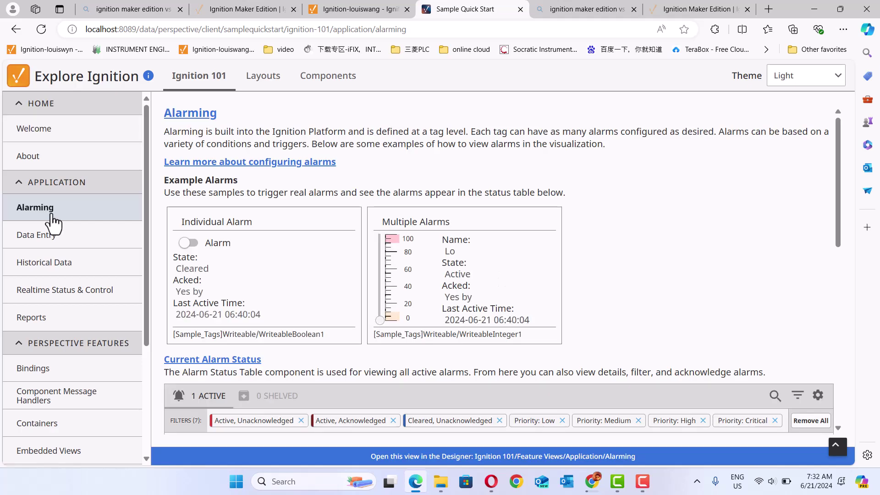
left_click(41, 244)
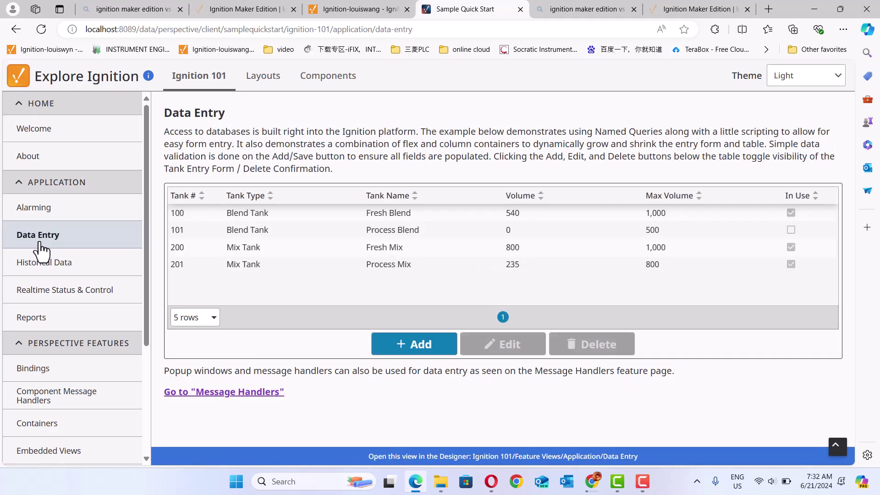
left_click(47, 268)
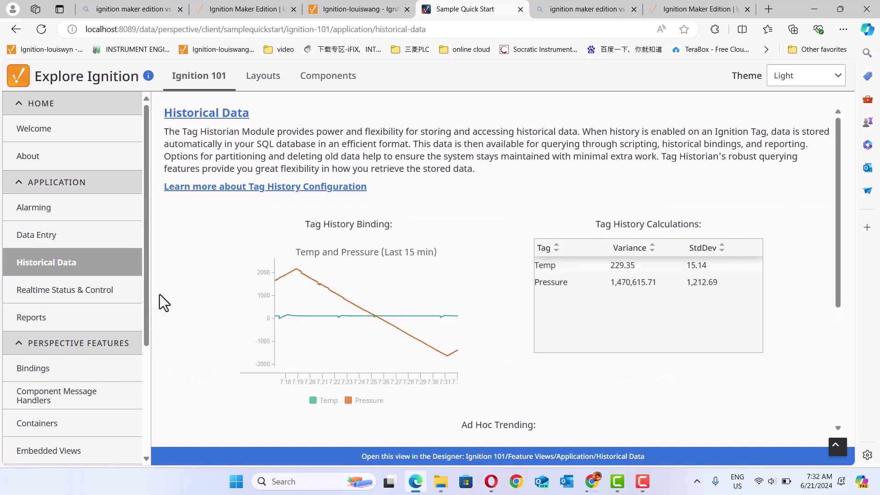
left_click_drag(144, 292, 156, 377)
left_click(263, 84)
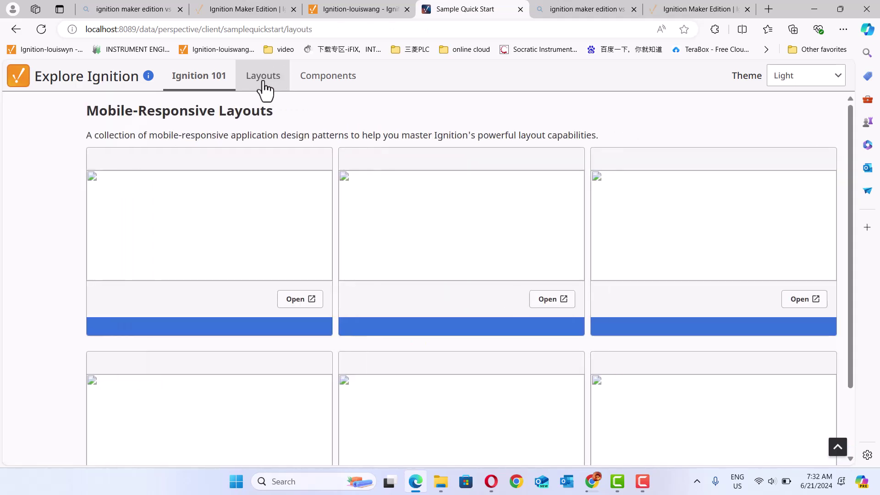
Step: Look at the Components chart examples, then return to the Ignition 101 Welcome page
left_click(321, 82)
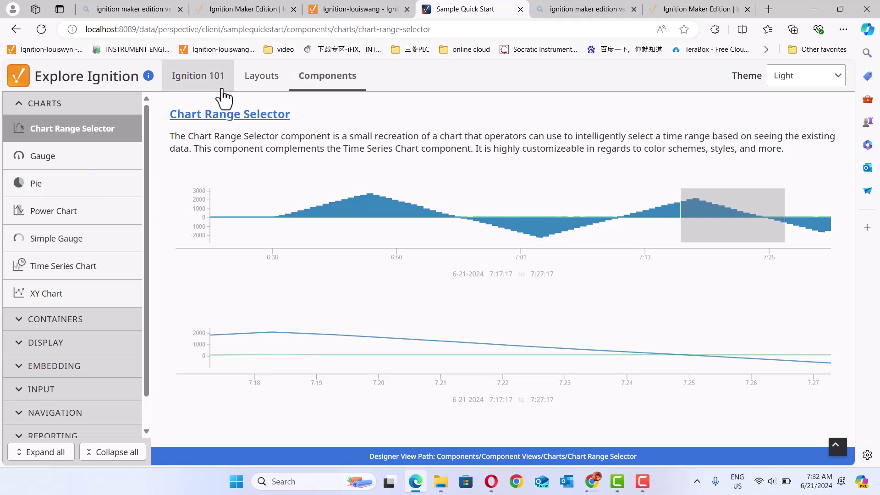
left_click(205, 94)
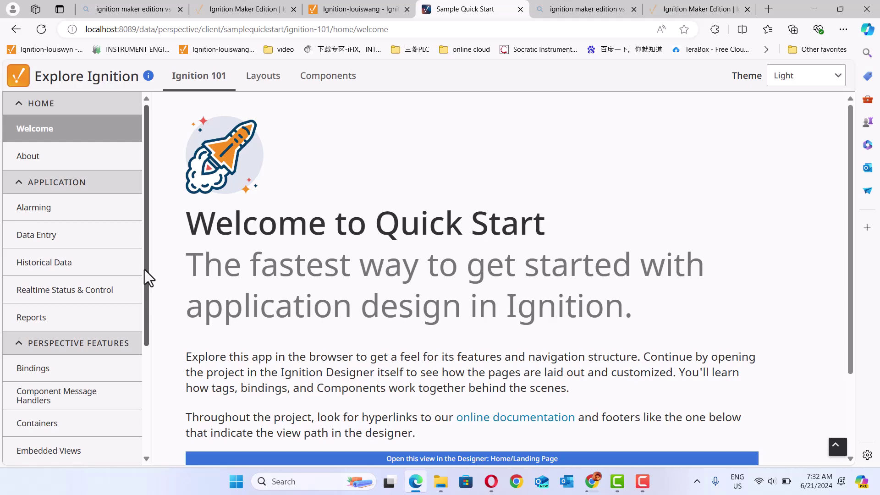
left_click_drag(146, 273, 169, 386)
Step: View the Containers page's Column example and the Embedded Views page, then close the Quick Start app
left_click(87, 269)
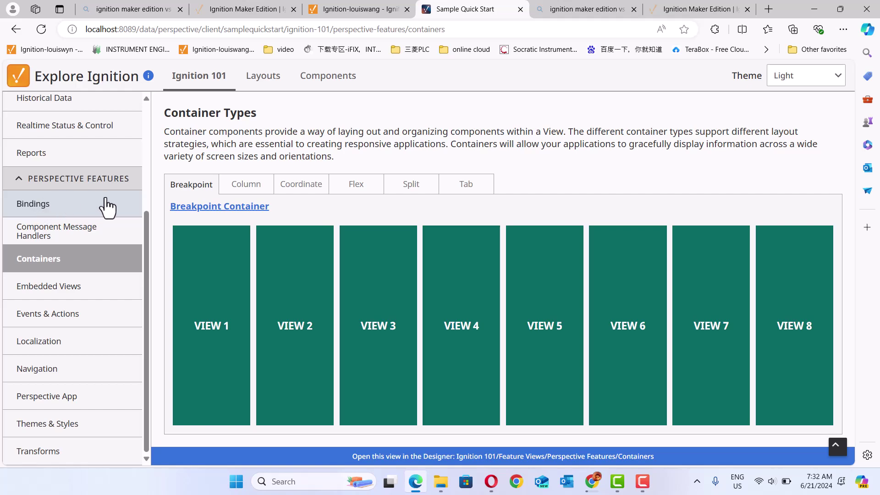
left_click(243, 184)
left_click(83, 288)
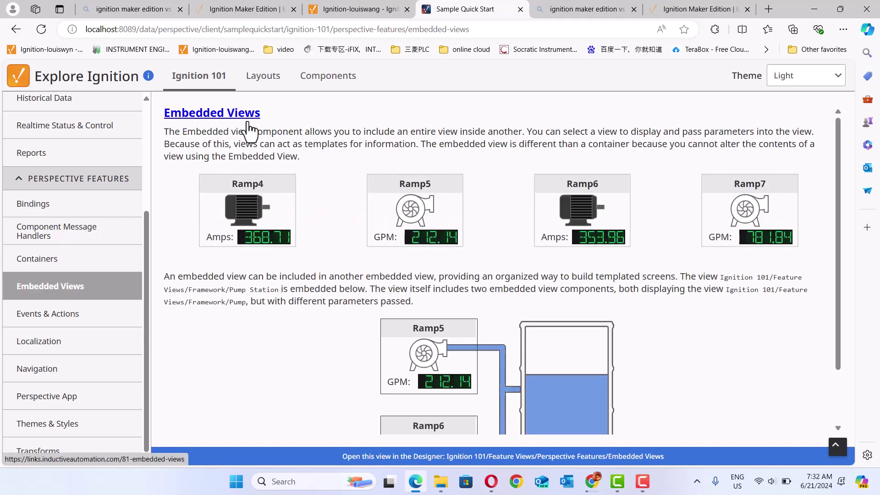
left_click_drag(838, 345, 849, 284)
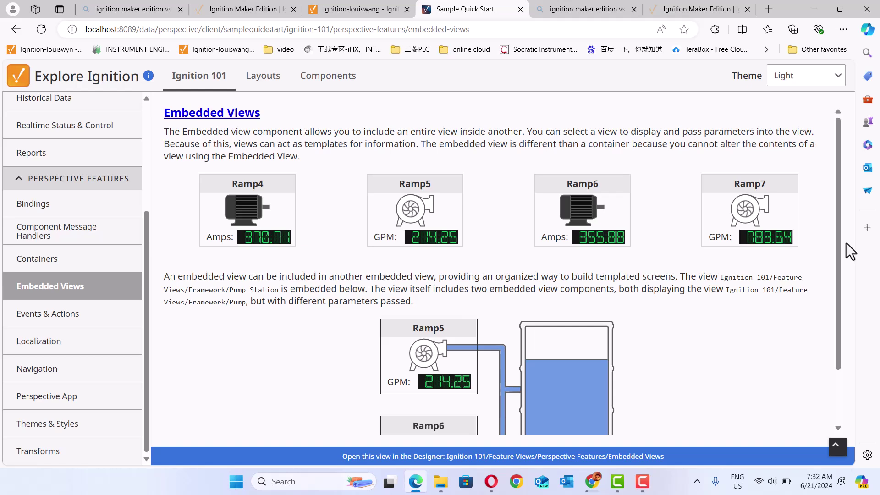
left_click(520, 10)
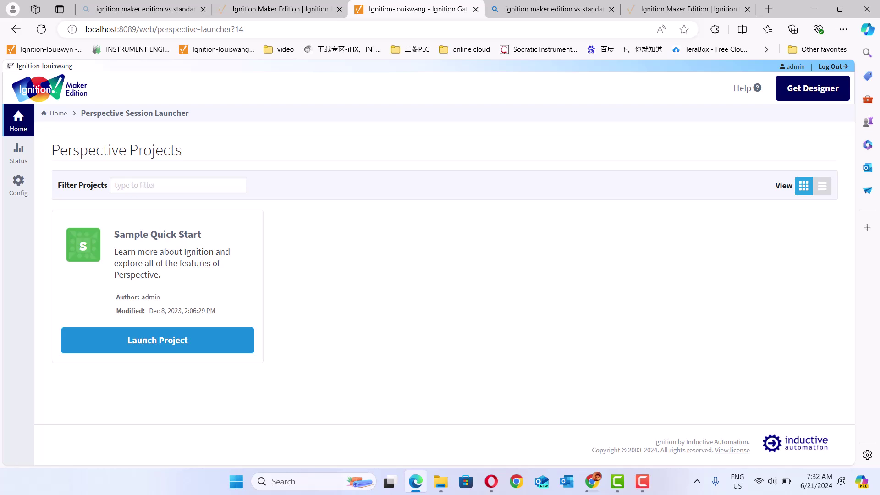
Step: Log out of the Maker gateway, close its tab, and open the Standard Edition trial gateway bookmark
left_click(837, 69)
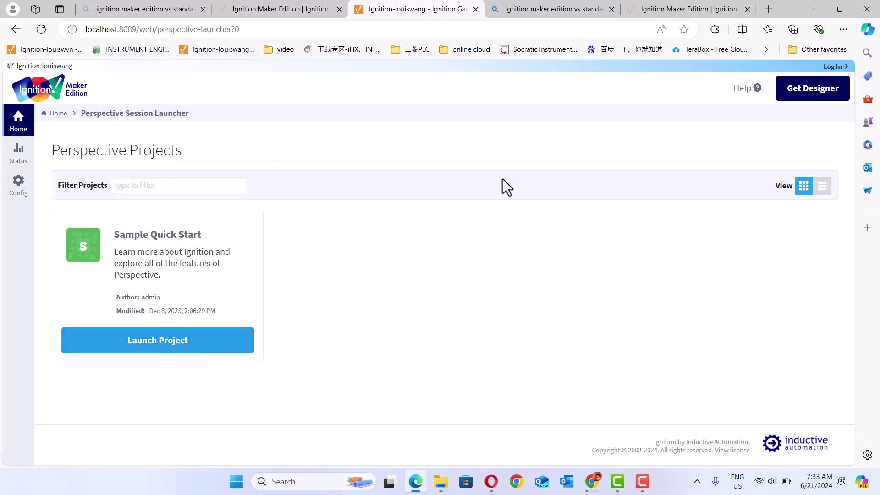
left_click(476, 9)
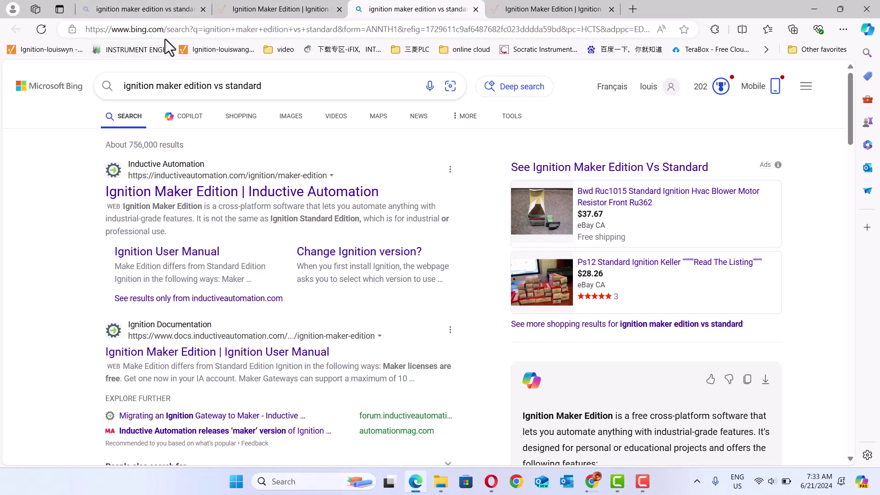
left_click(53, 52)
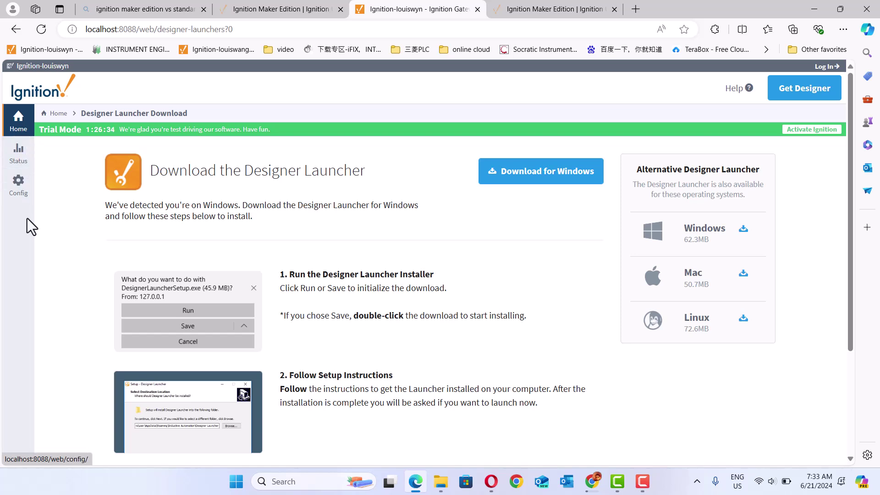
Step: Log into the Standard Gateway's Config section as admin using the autofilled username and password
left_click(19, 194)
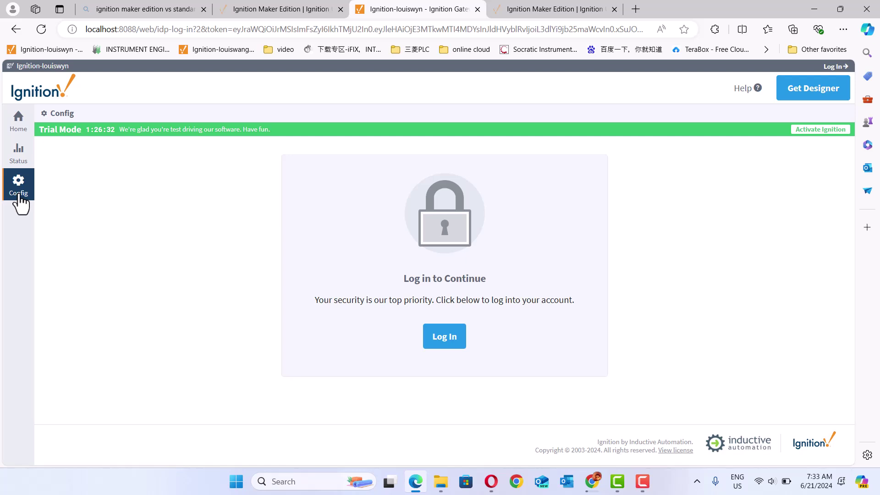
left_click(455, 339)
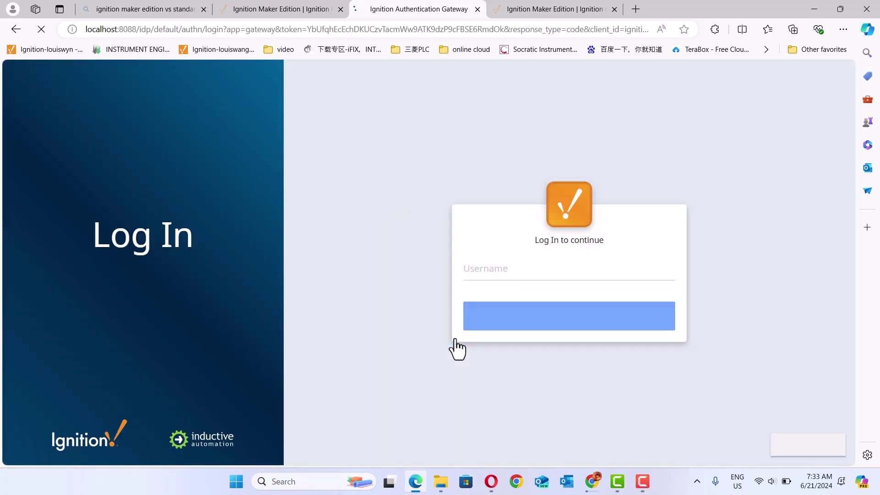
left_click(570, 318)
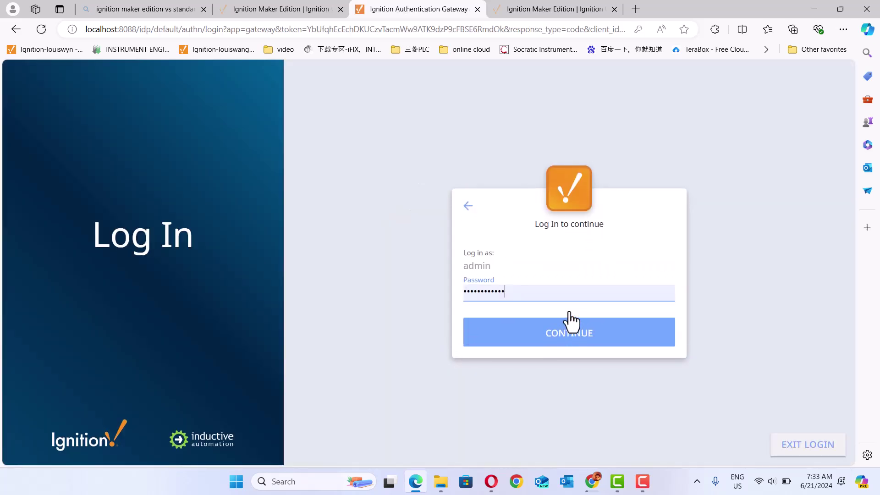
left_click(561, 338)
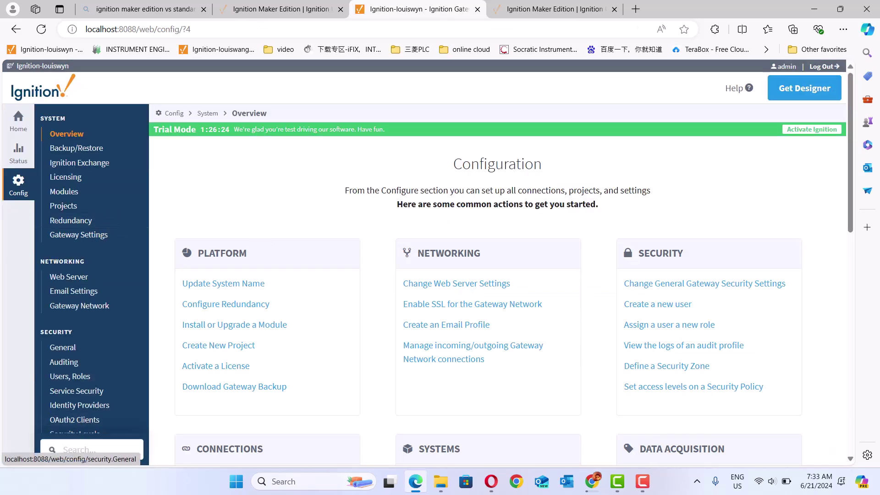
left_click_drag(851, 204, 875, 390)
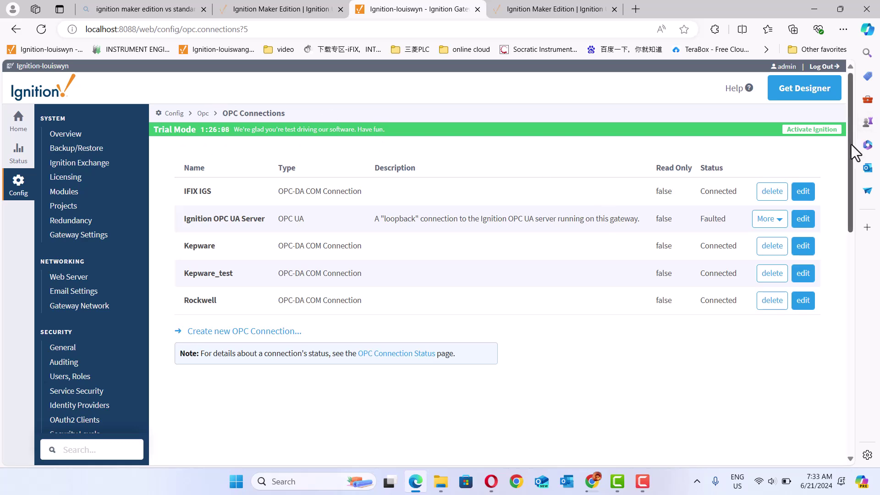
scroll(851, 152, "down", 5)
scroll(257, 290, "down", 3)
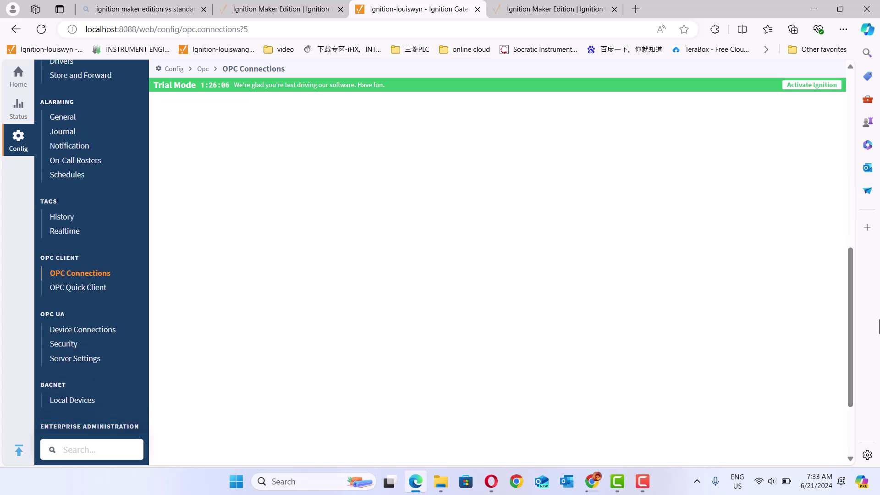
left_click(83, 330)
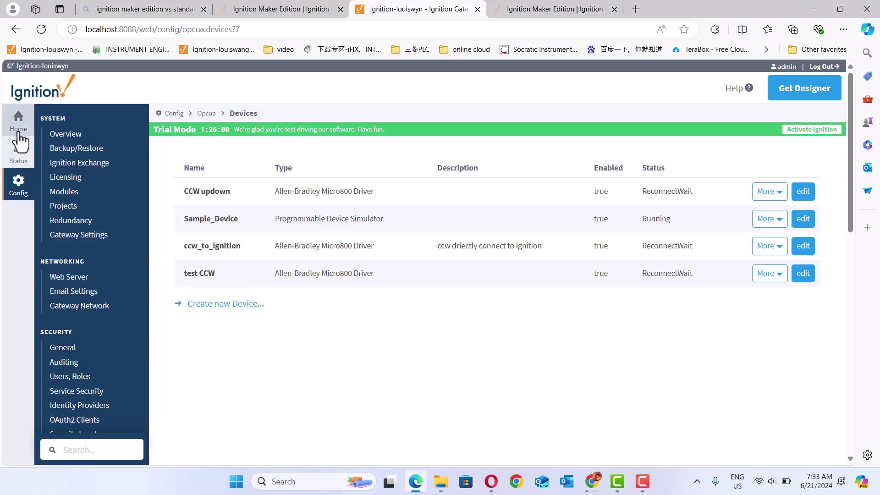
left_click(18, 134)
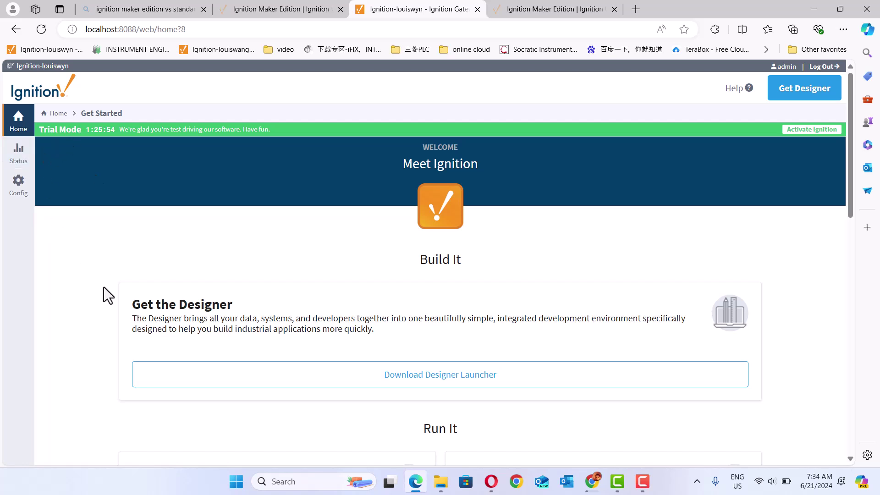
left_click_drag(850, 205, 837, 166)
left_click(18, 195)
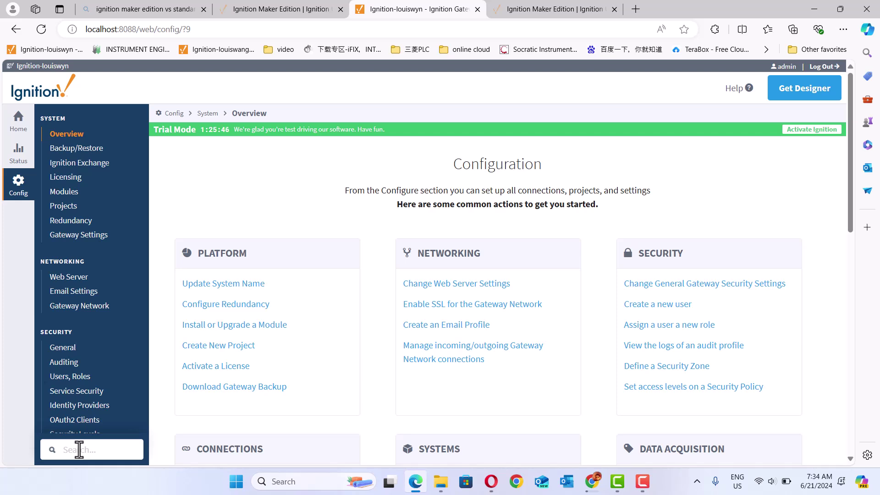
Step: Open the Ignition User Manual from the gateway search and launch the Ignition Public Demo from it
left_click(79, 449)
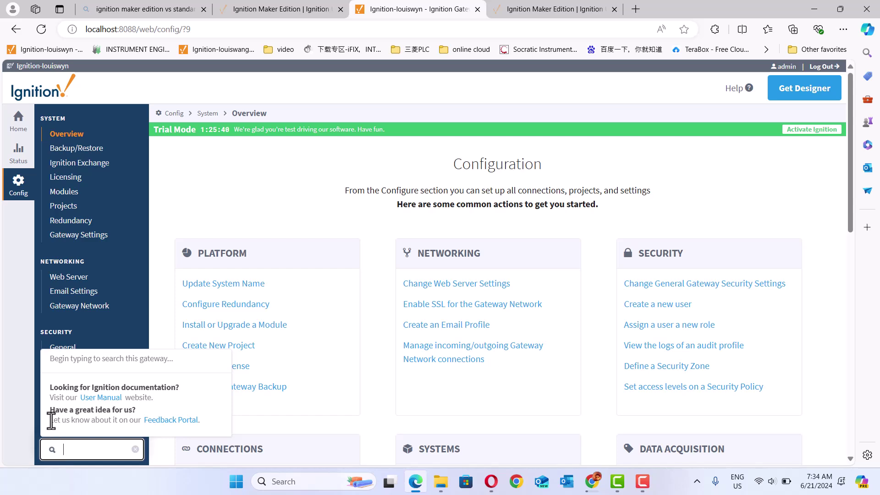
left_click(94, 398)
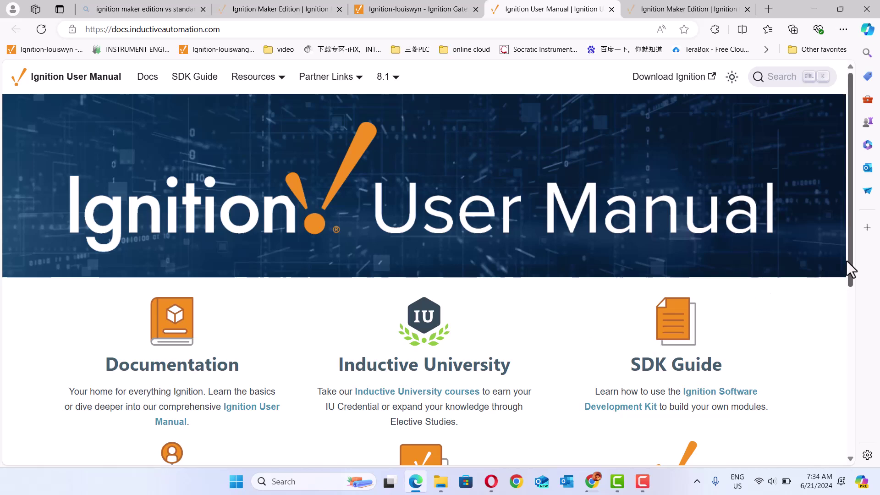
scroll(848, 261, "down", 3)
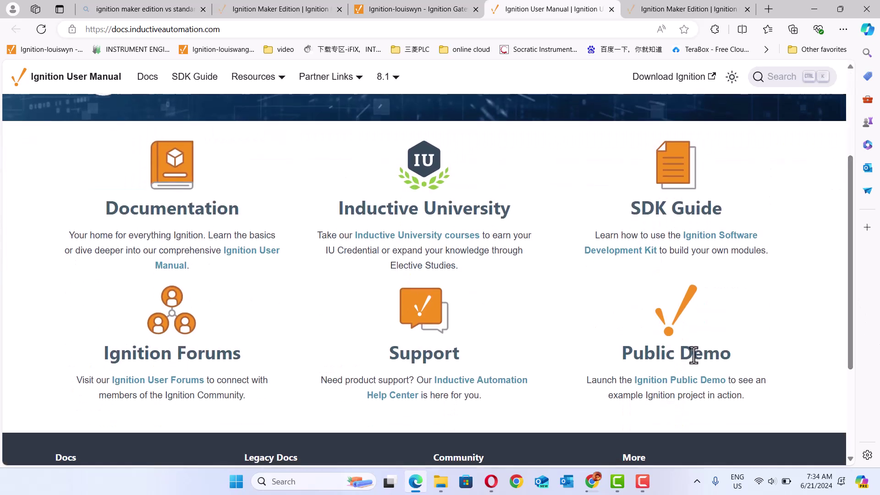
left_click(677, 388)
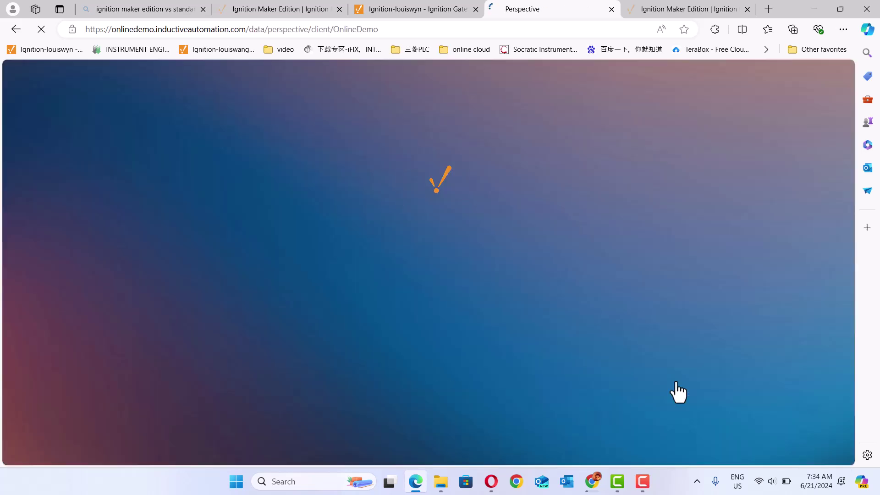